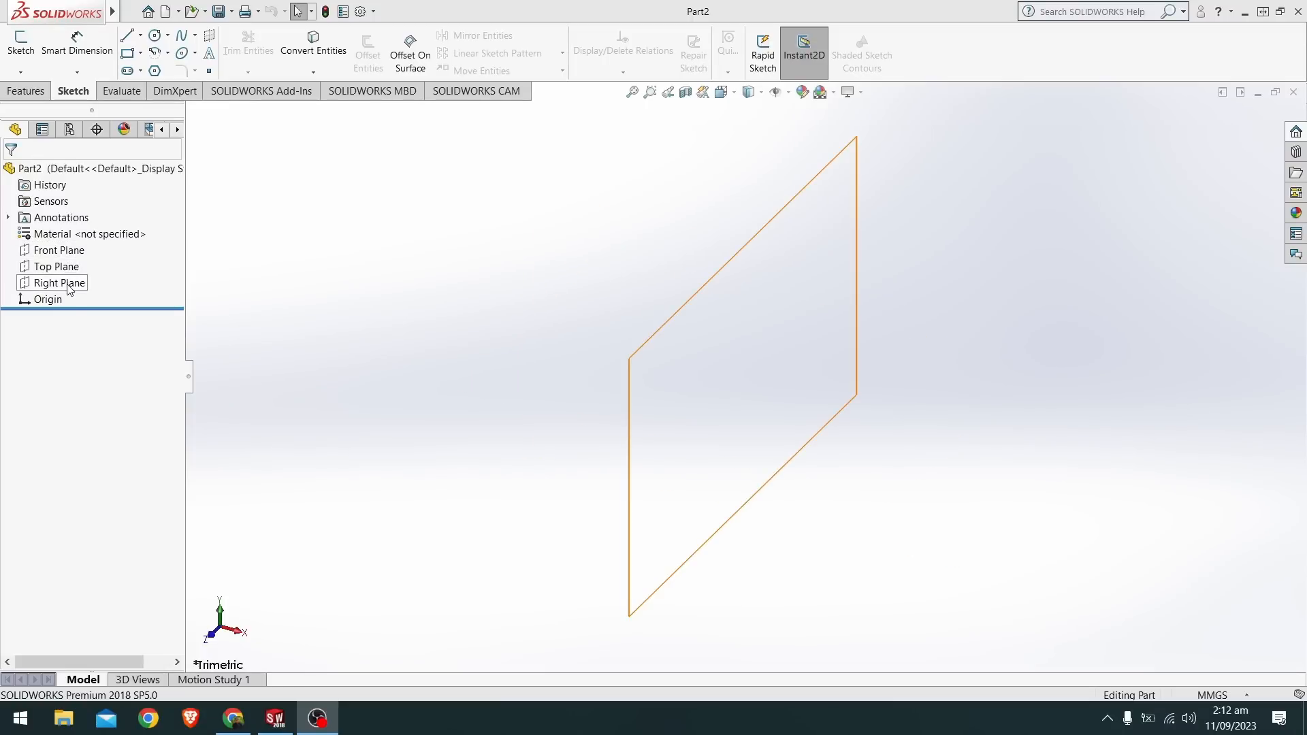
Start a sketch on the Top Plane with the view normal to it.
left_click(74, 271)
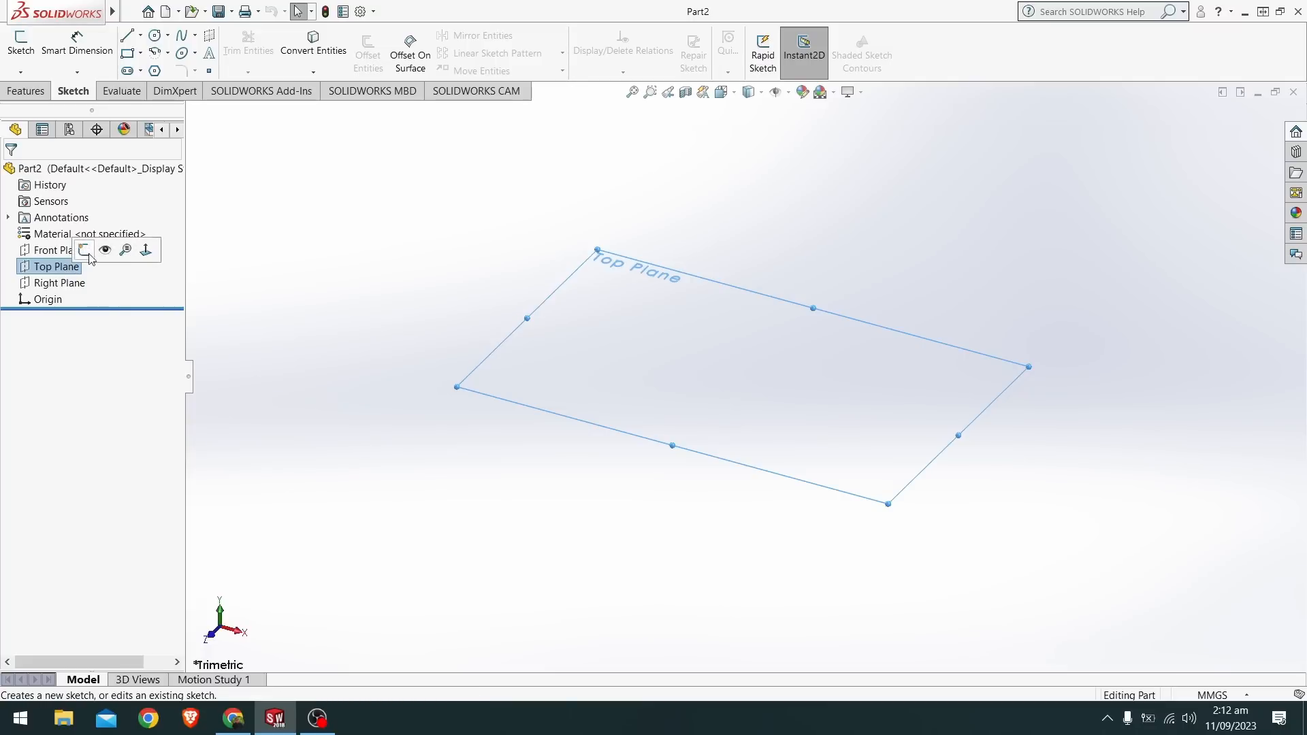
left_click(149, 258)
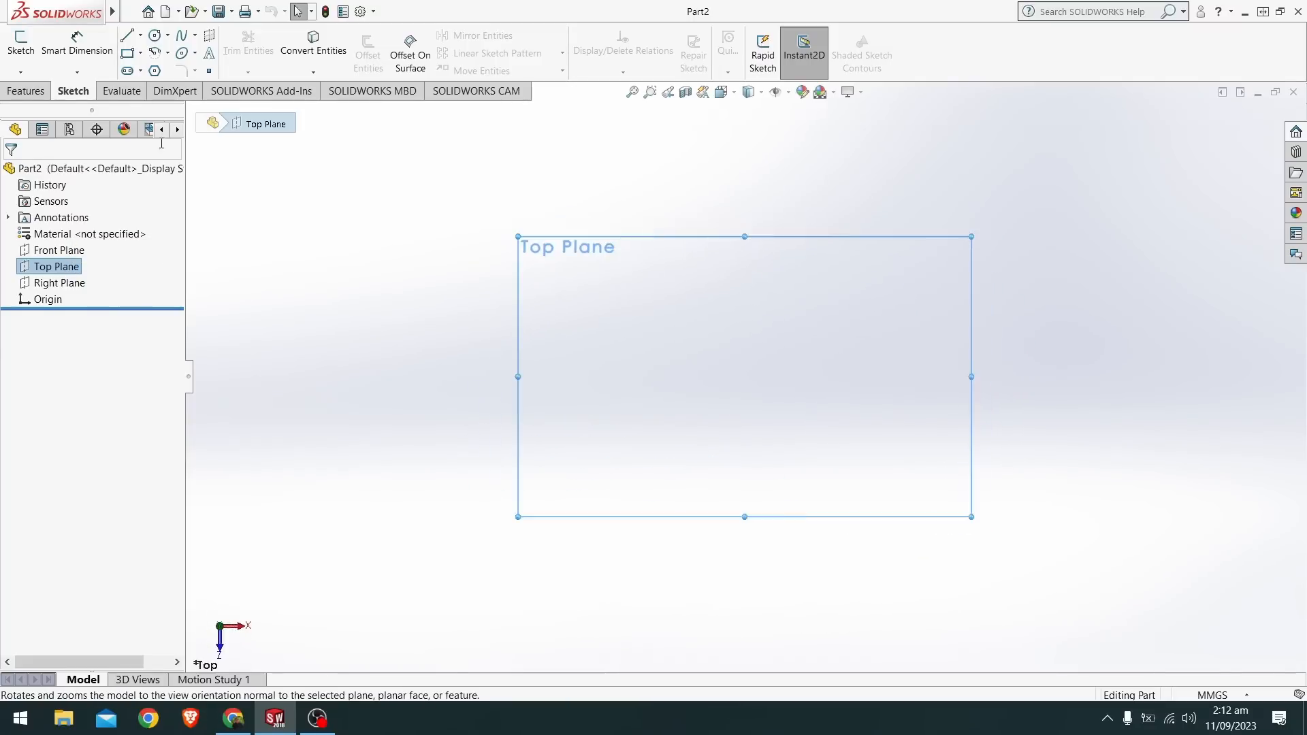
left_click(34, 53)
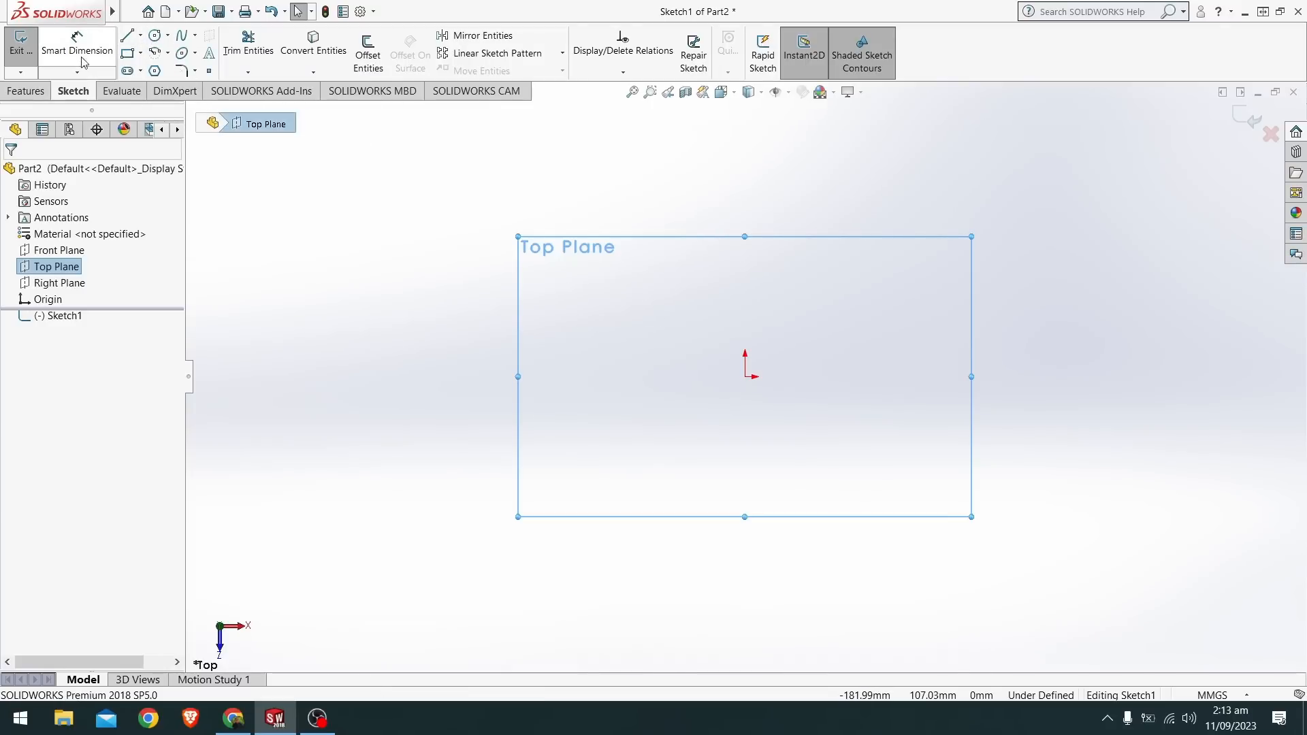
Sketch a center rectangle about 202 mm wide and 98 mm high, centred on the origin.
left_click(128, 58)
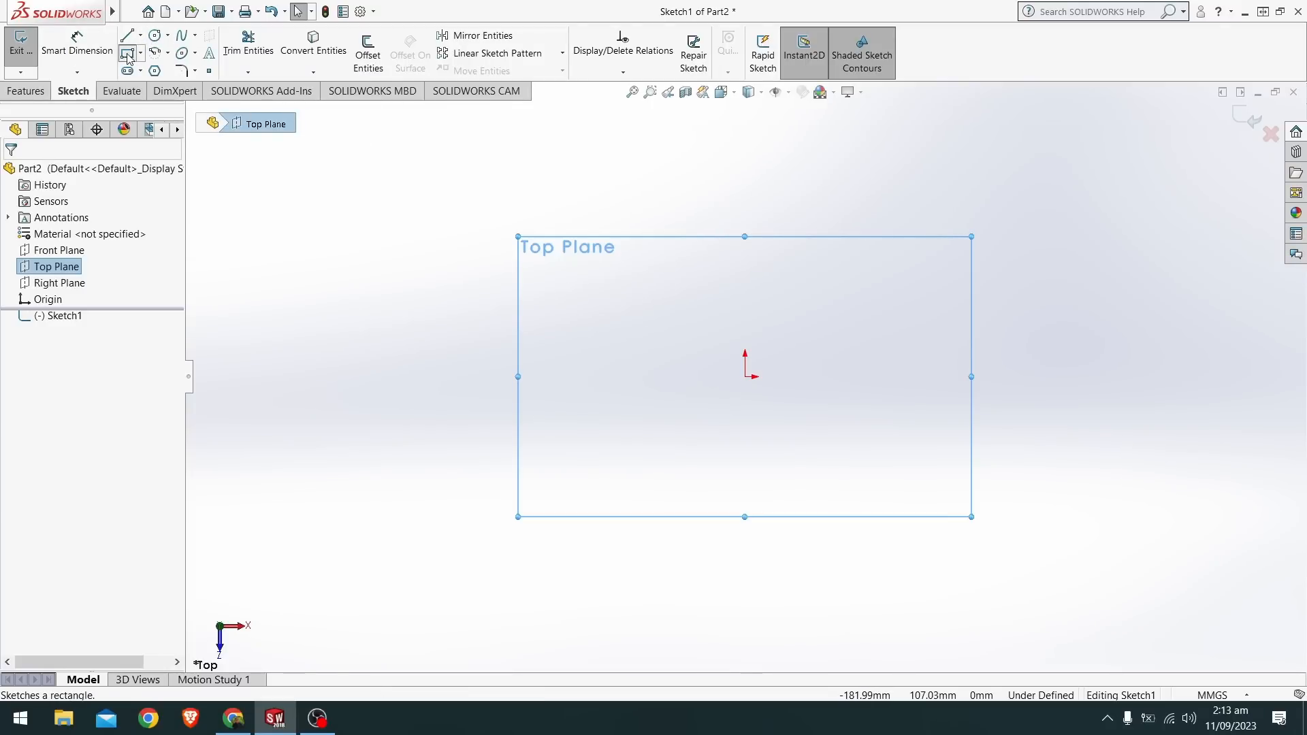
left_click(141, 52)
mouse_move(151, 60)
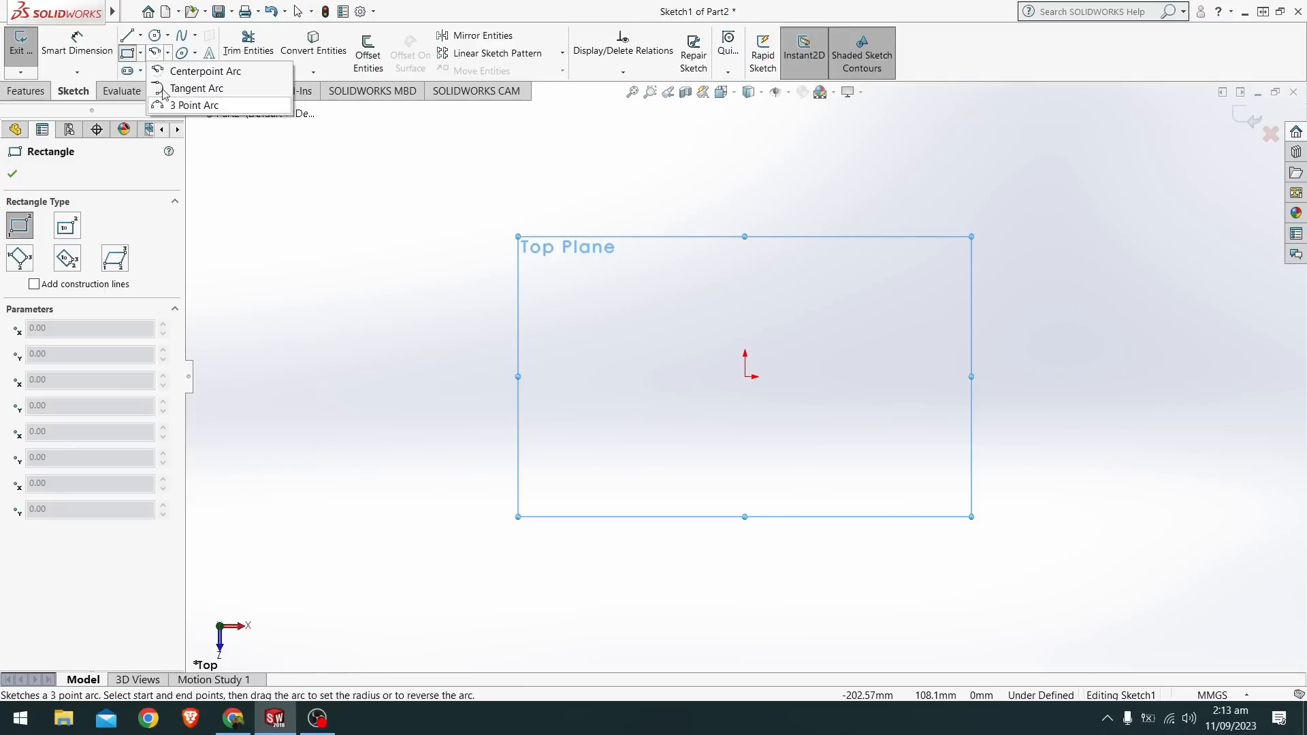
left_click(142, 52)
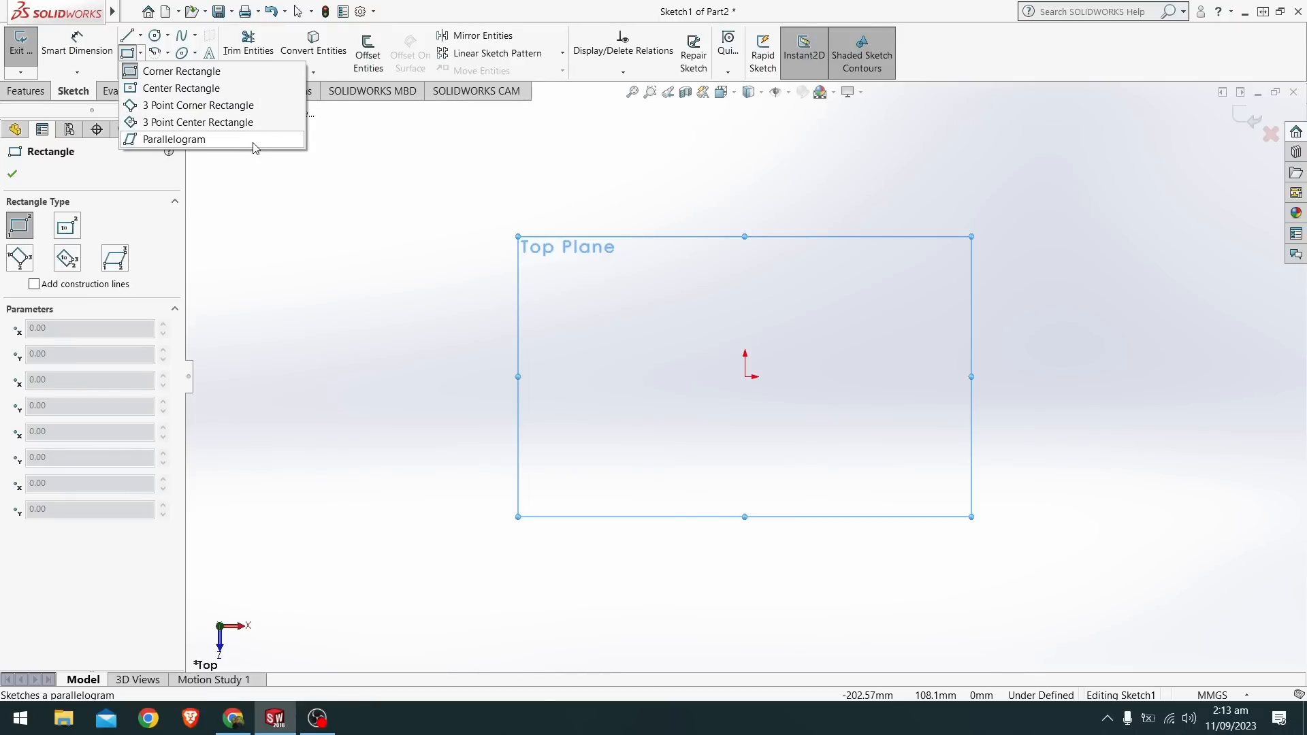
left_click(252, 89)
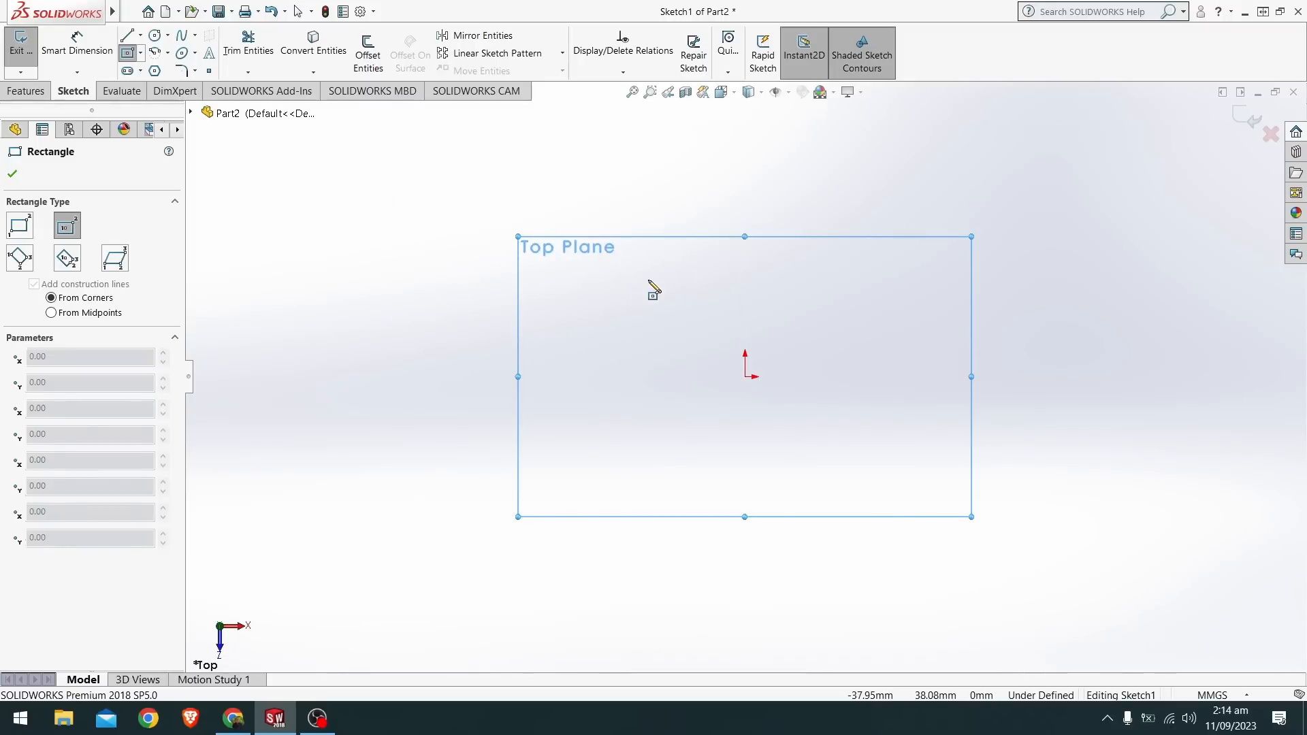
left_click(746, 376)
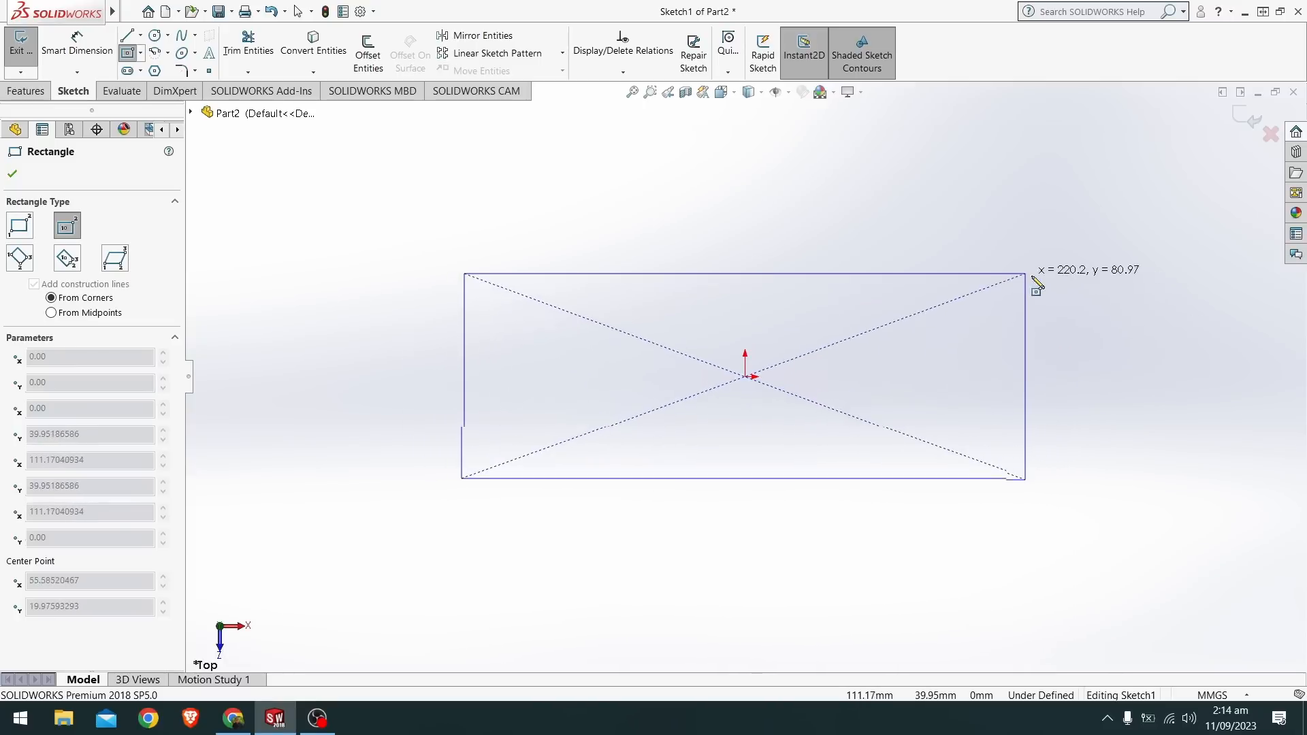
left_click(1002, 252)
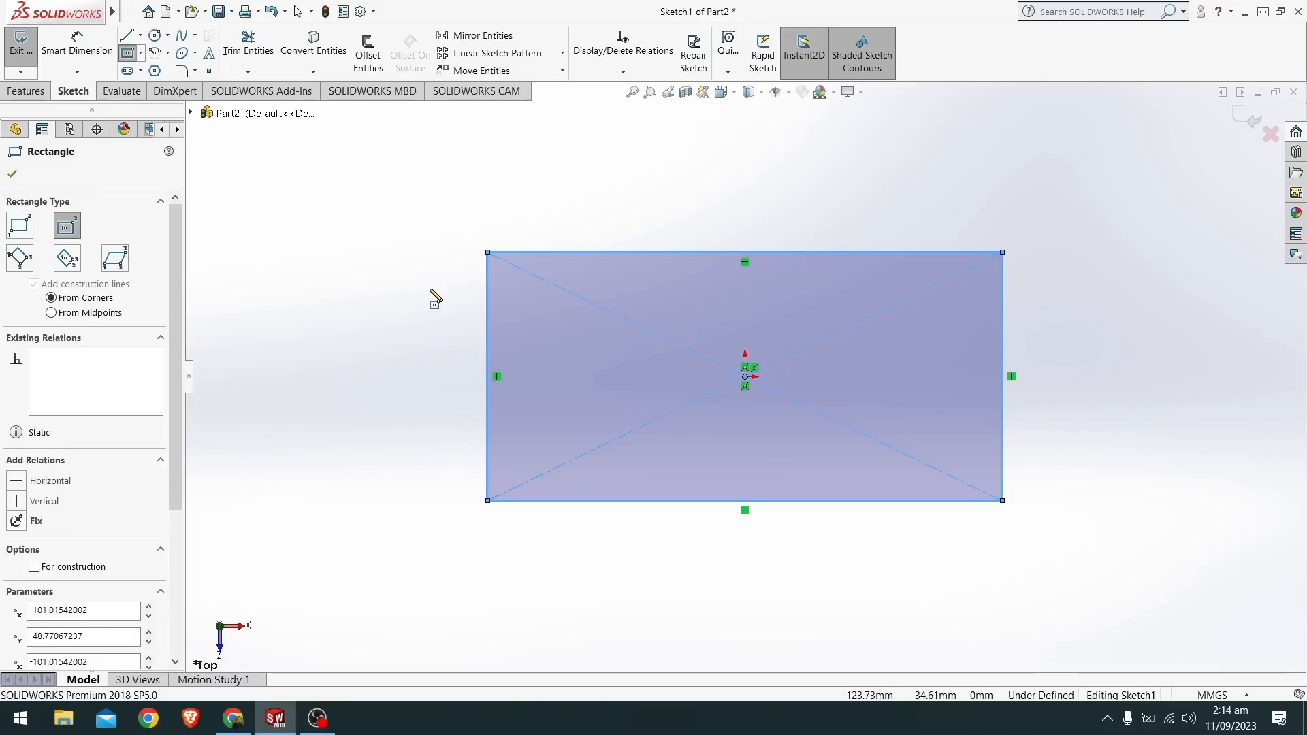
Dimension the rectangle's left vertical edge and set its length to 50 mm.
left_click(77, 42)
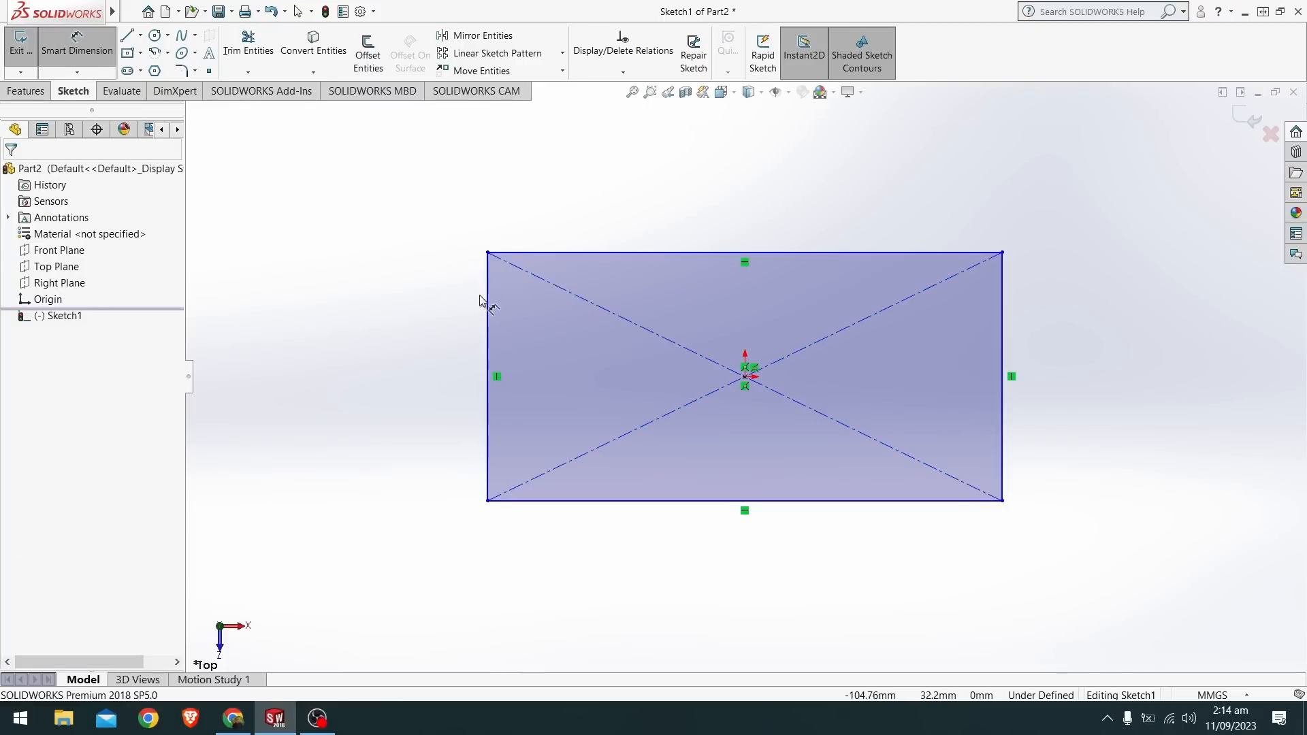
left_click(489, 333)
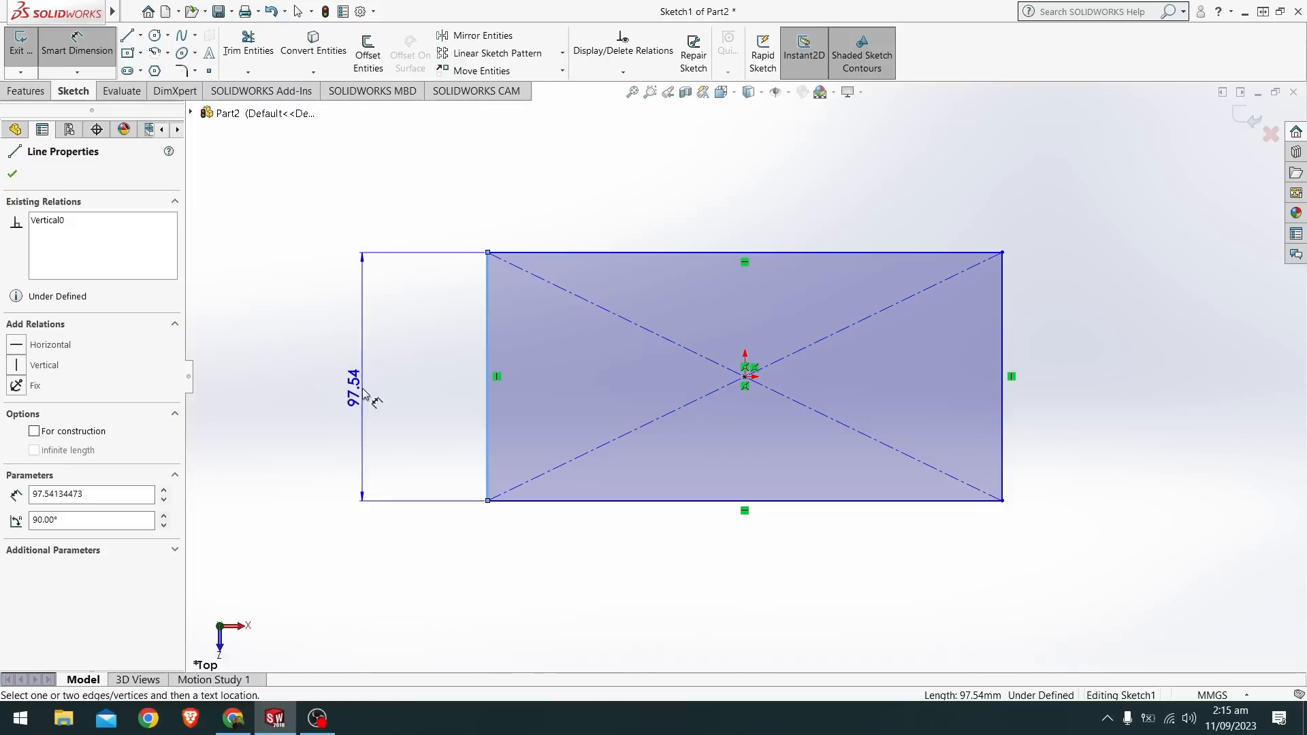
left_click(378, 402)
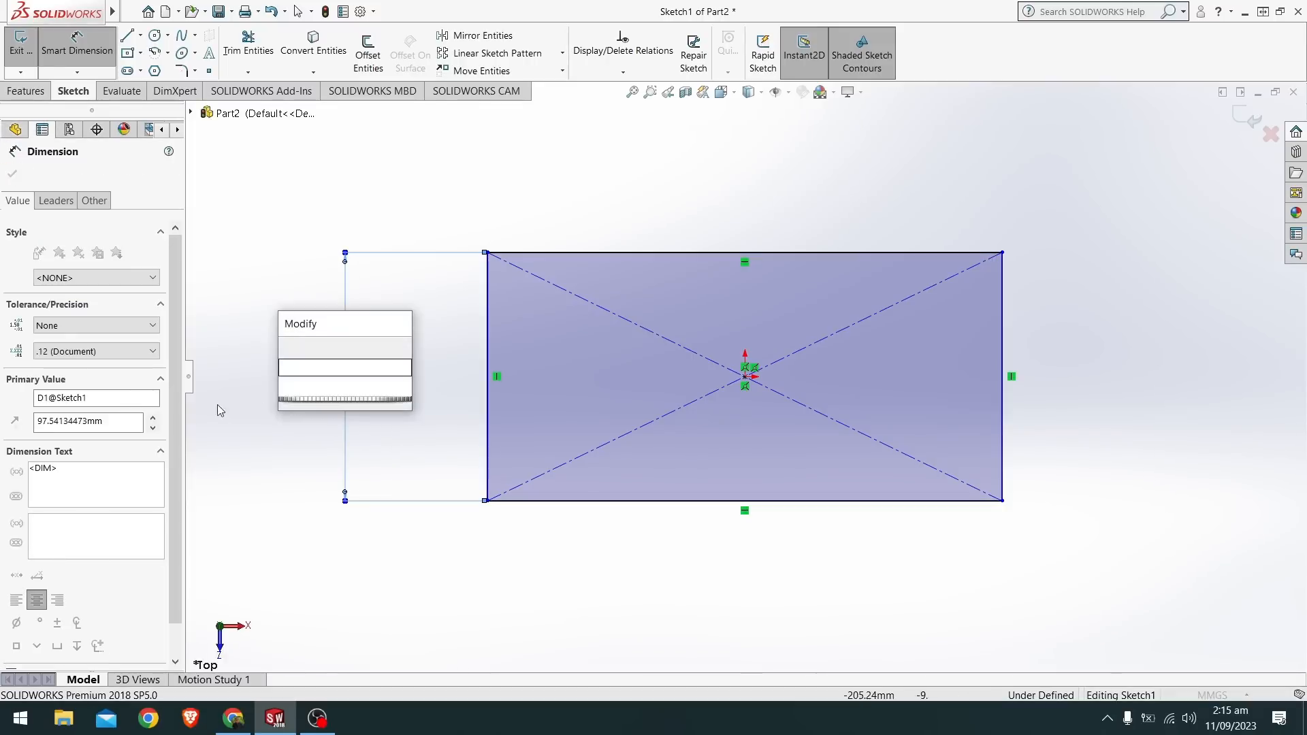
type("50")
key("Return")
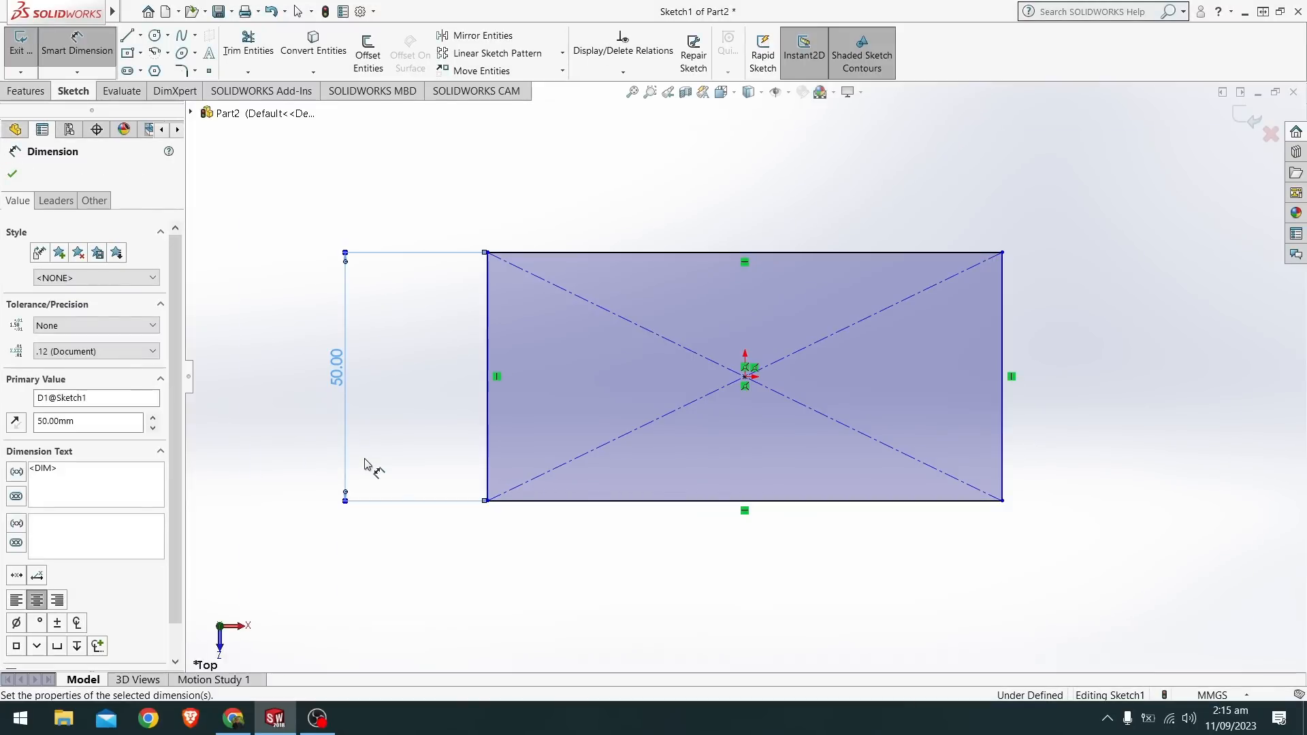
Dimension the rectangle's top edge with a length of 100 mm.
left_click(677, 252)
left_click(744, 217)
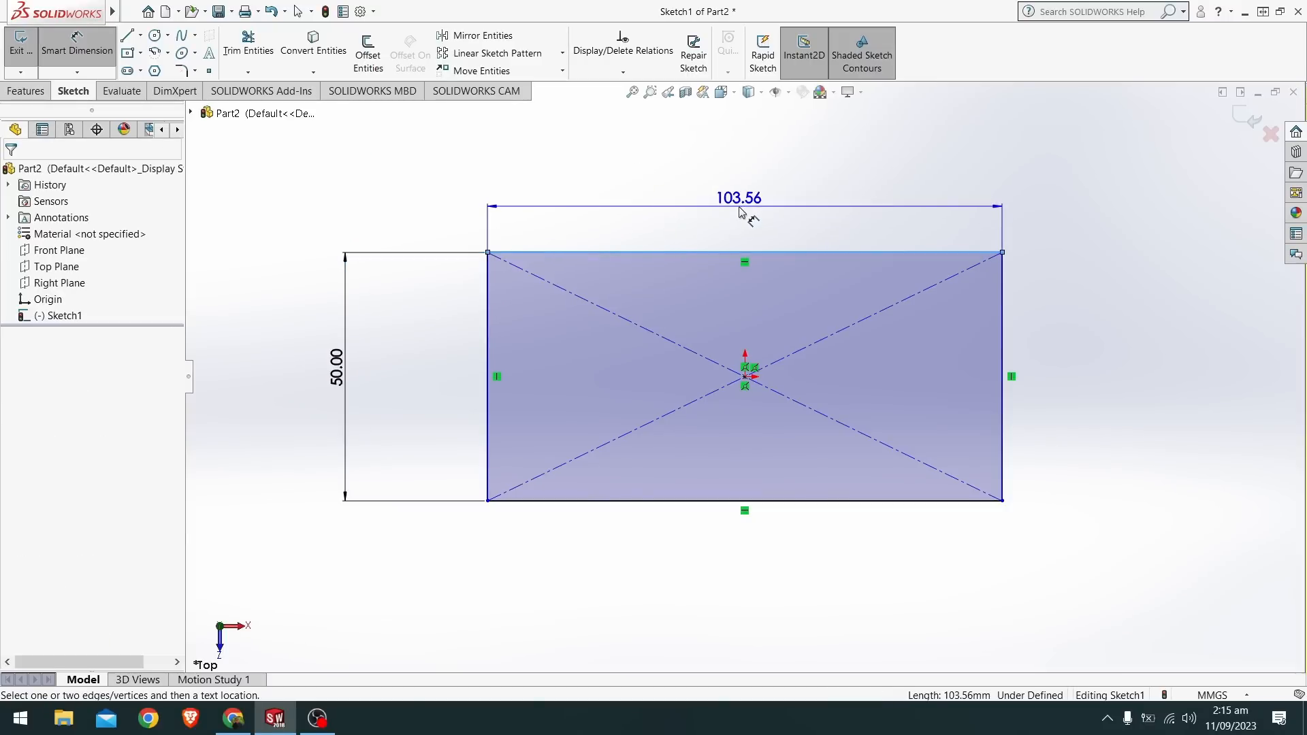
type("100")
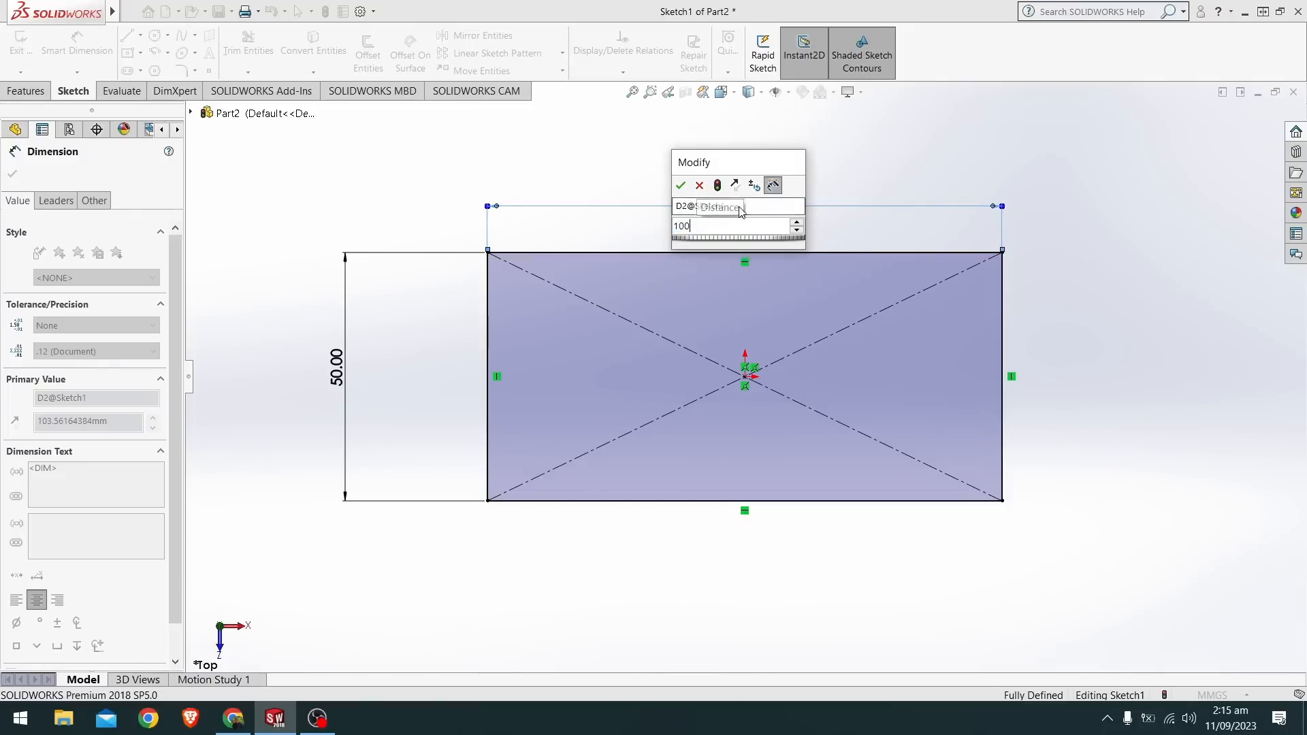
key("Return")
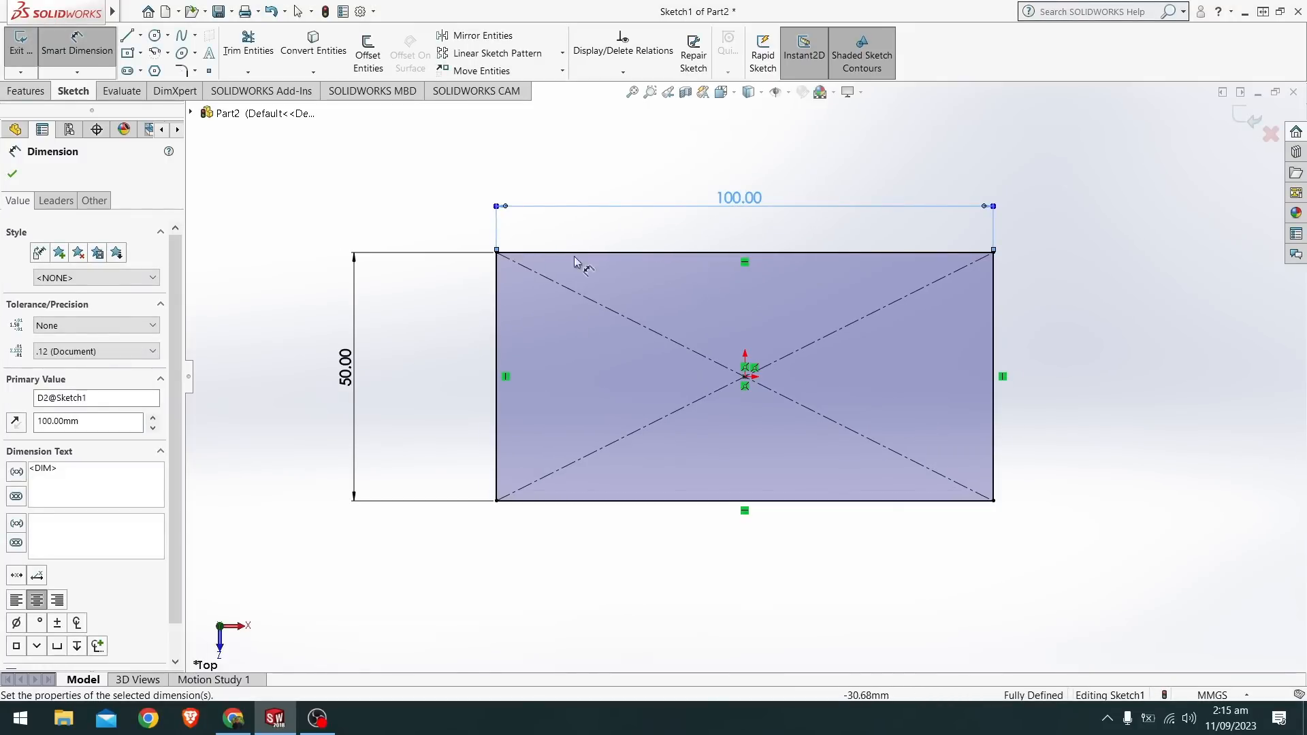
Undo the rectangle's width dimension and the last change to its height value.
key("ctrl+z")
key("ctrl+z")
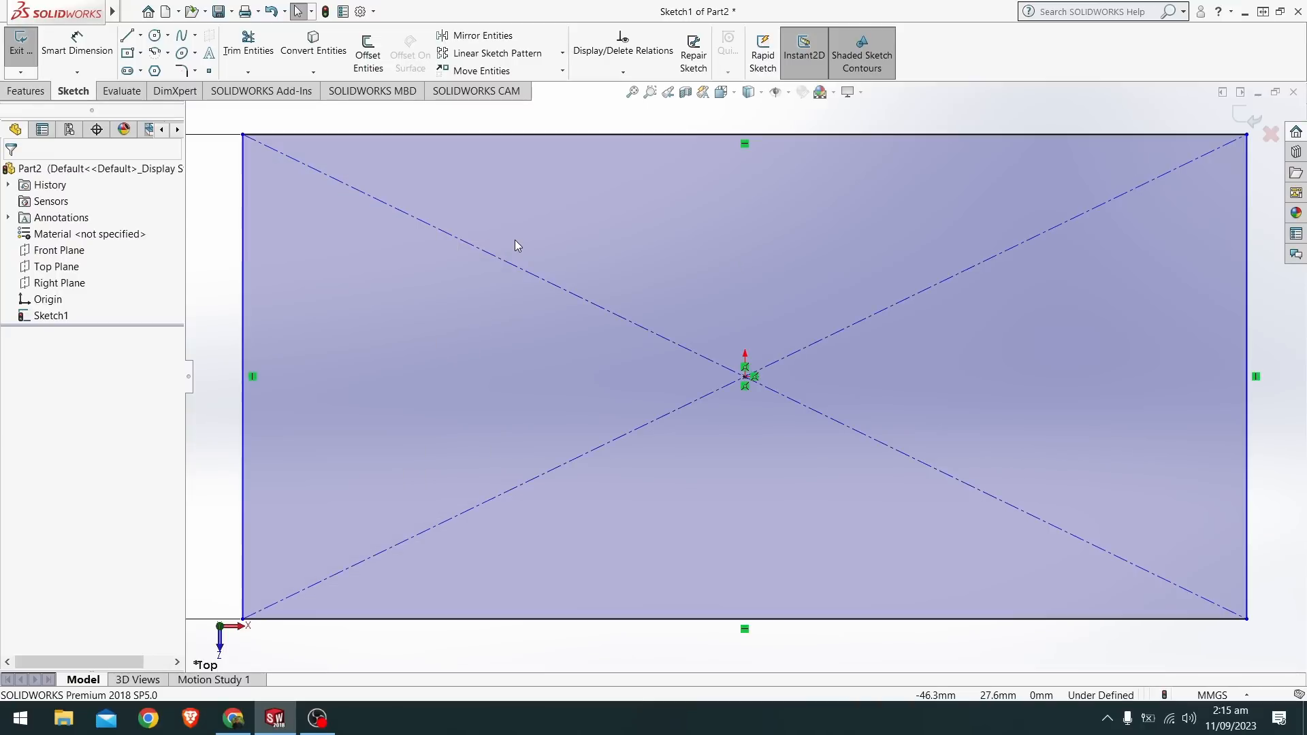
key("f")
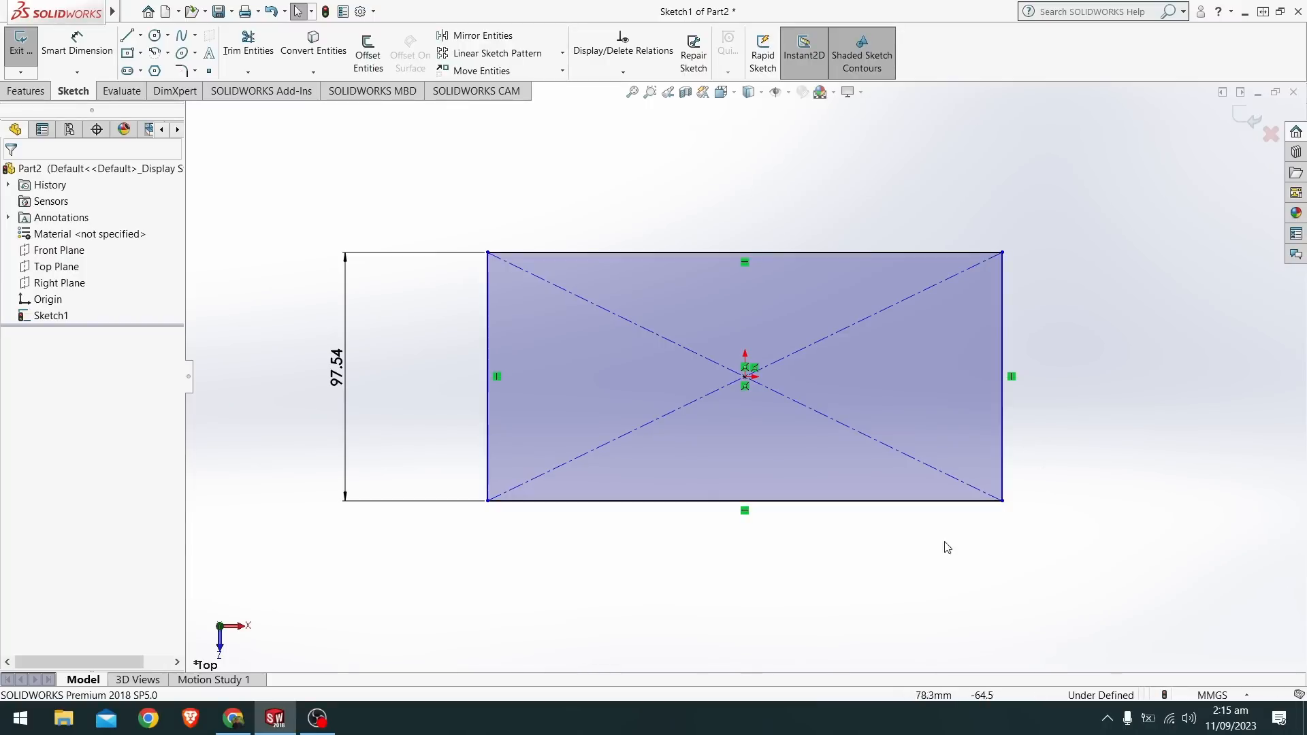
scroll(449, 374, "up", 2)
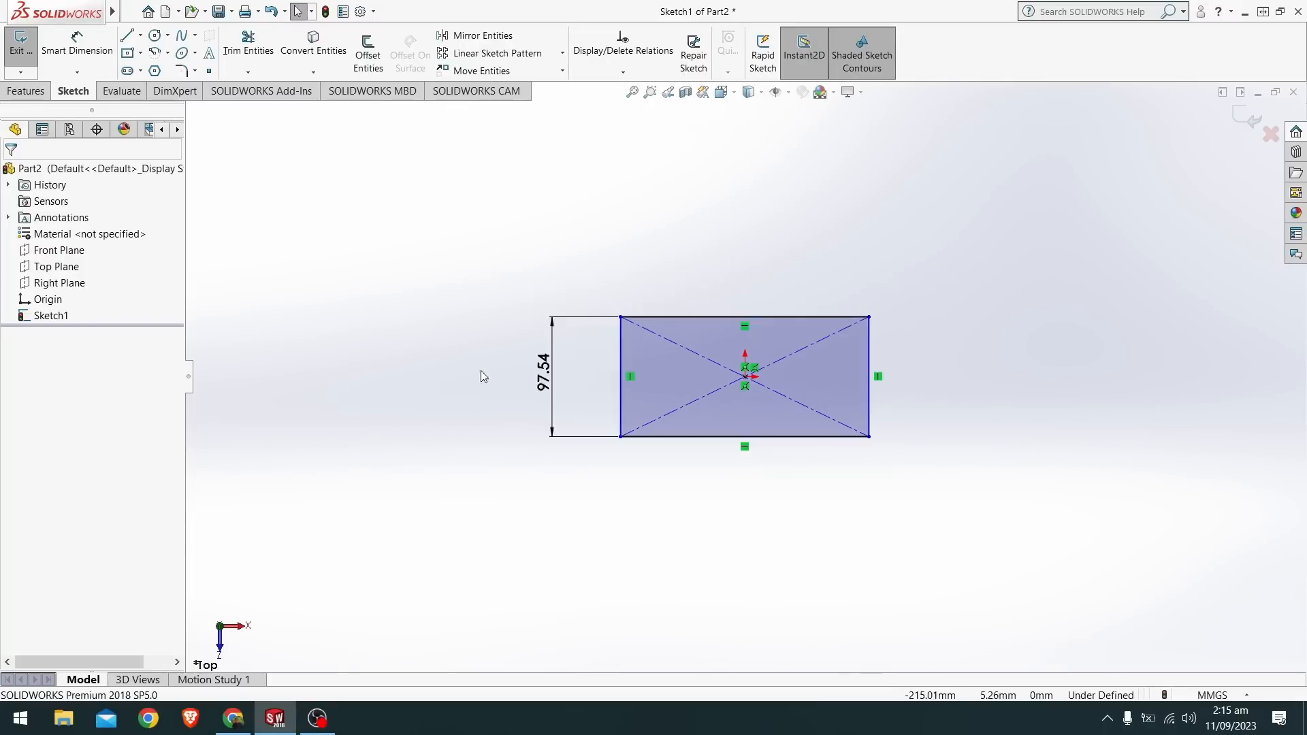
scroll(635, 363, "down", 6)
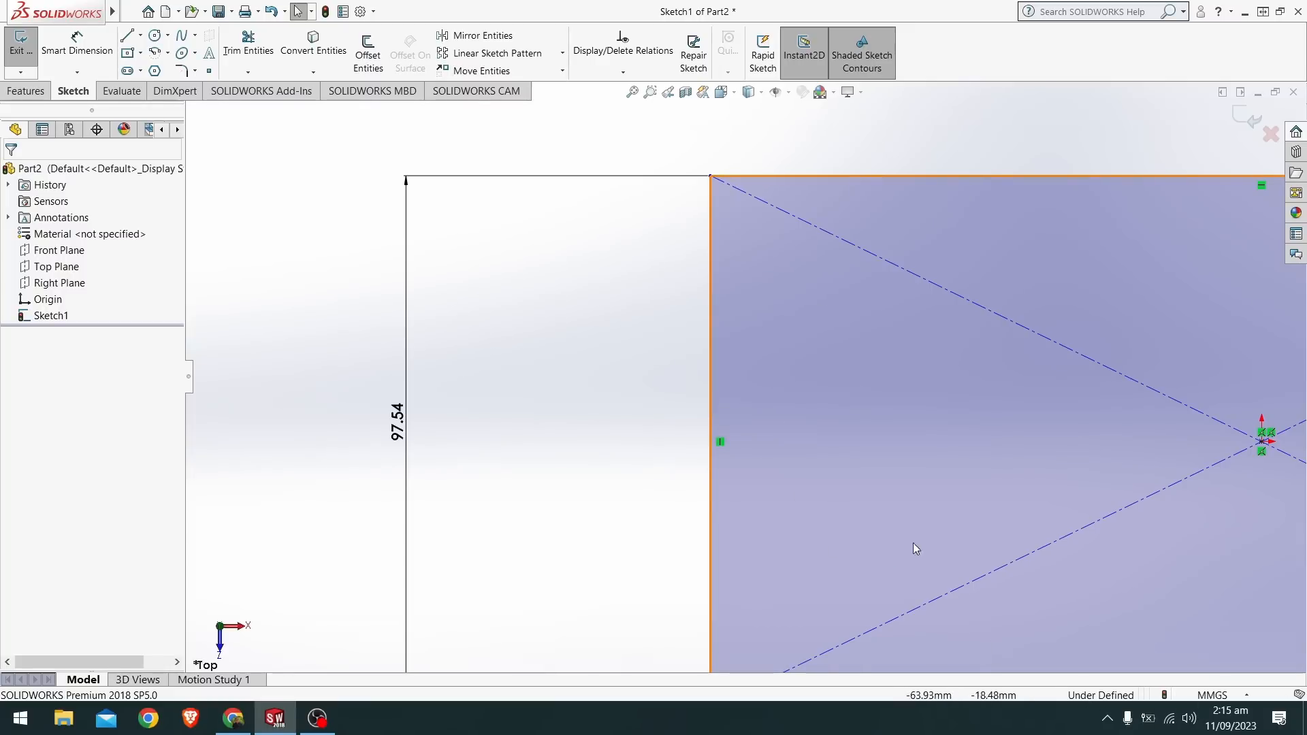
scroll(879, 489, "down", 10)
scroll(880, 489, "up", 12)
scroll(1061, 512, "up", 2)
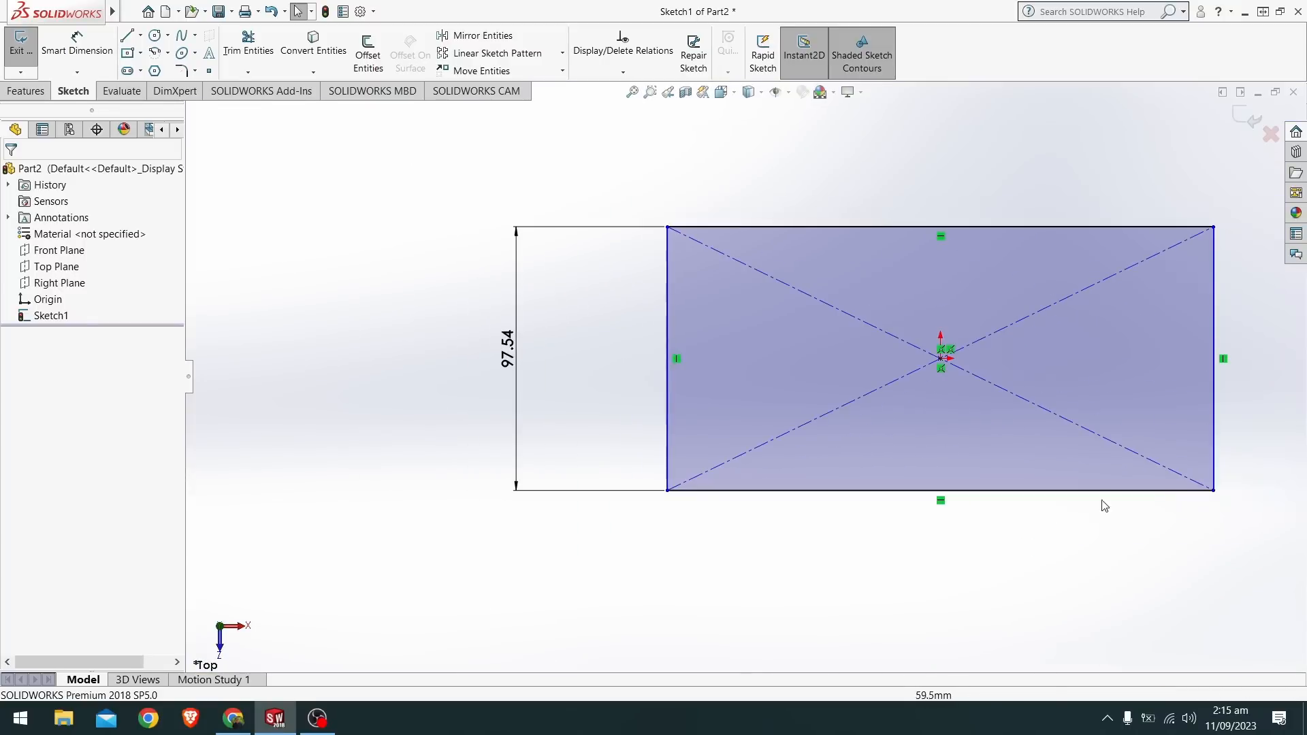
middle_click_drag(1269, 426, 1150, 455, "ctrl")
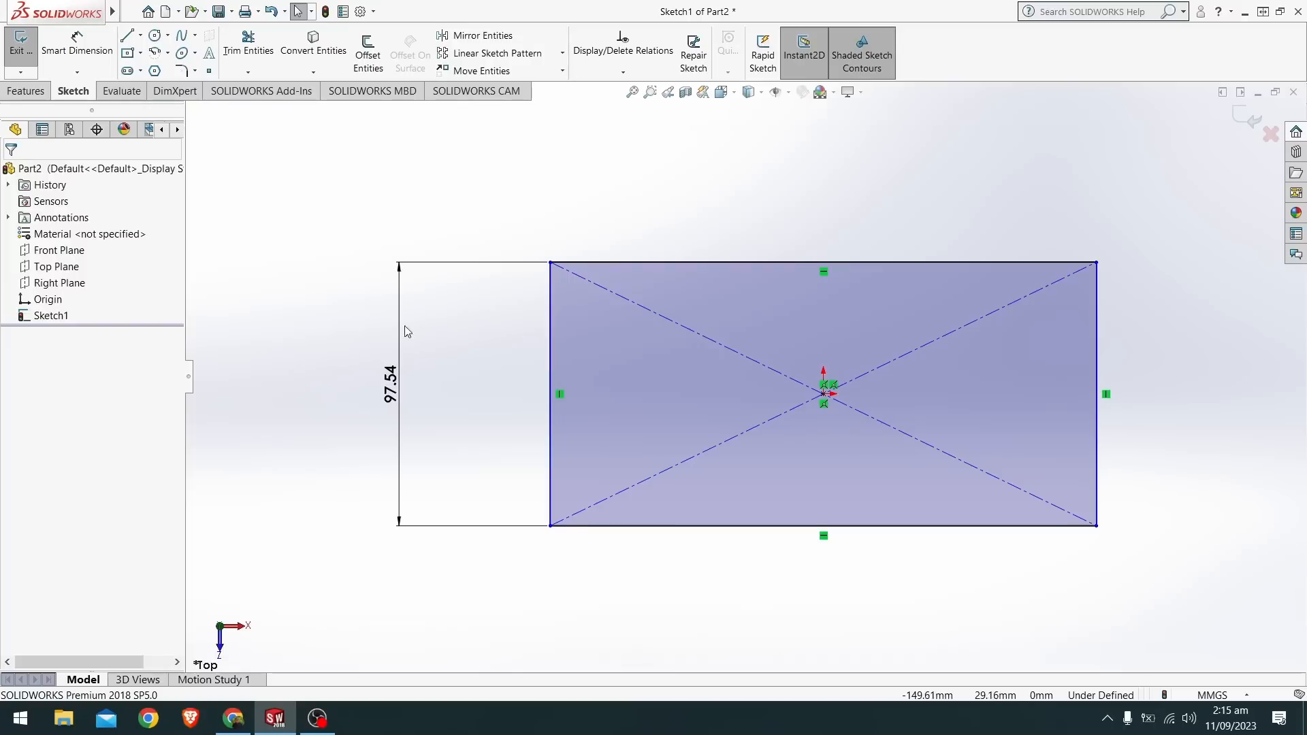
Add a 100 mm width dimension above the rectangle's top edge with Smart Dimension.
left_click(58, 37)
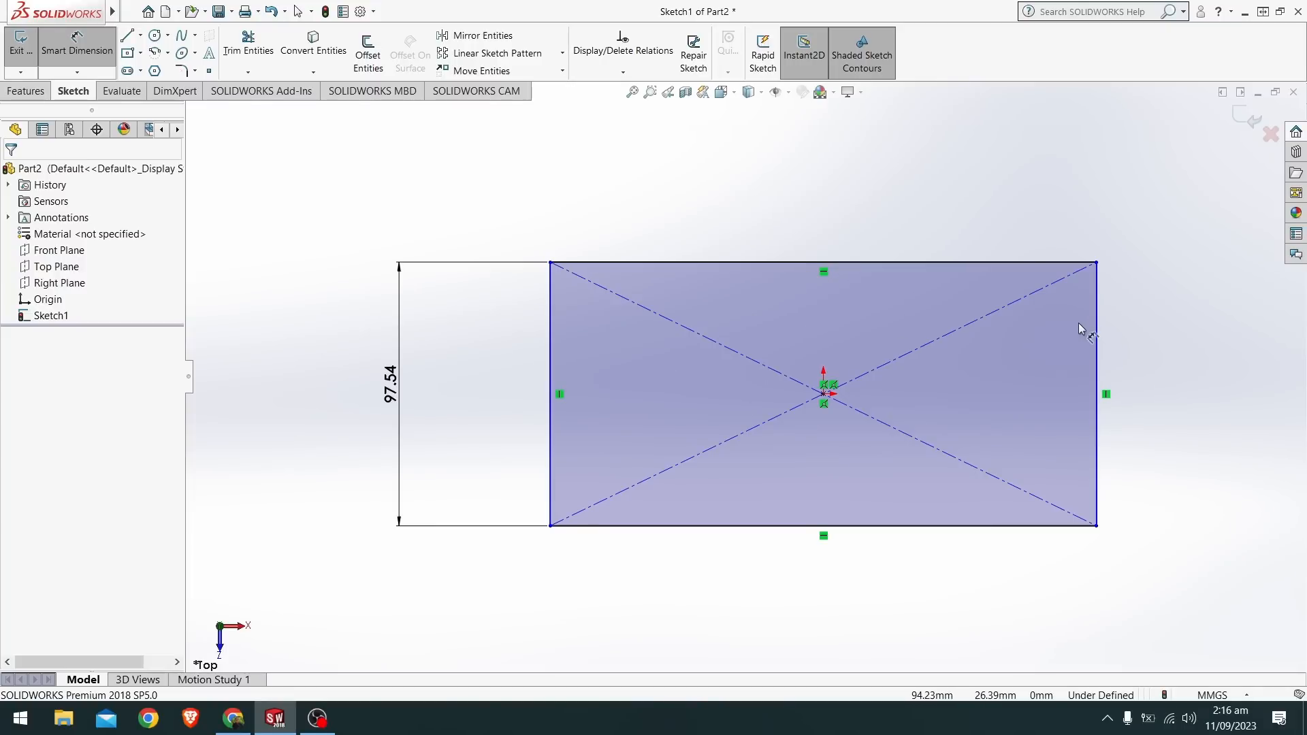
left_click(956, 263)
left_click(817, 165)
type("100")
key("Return")
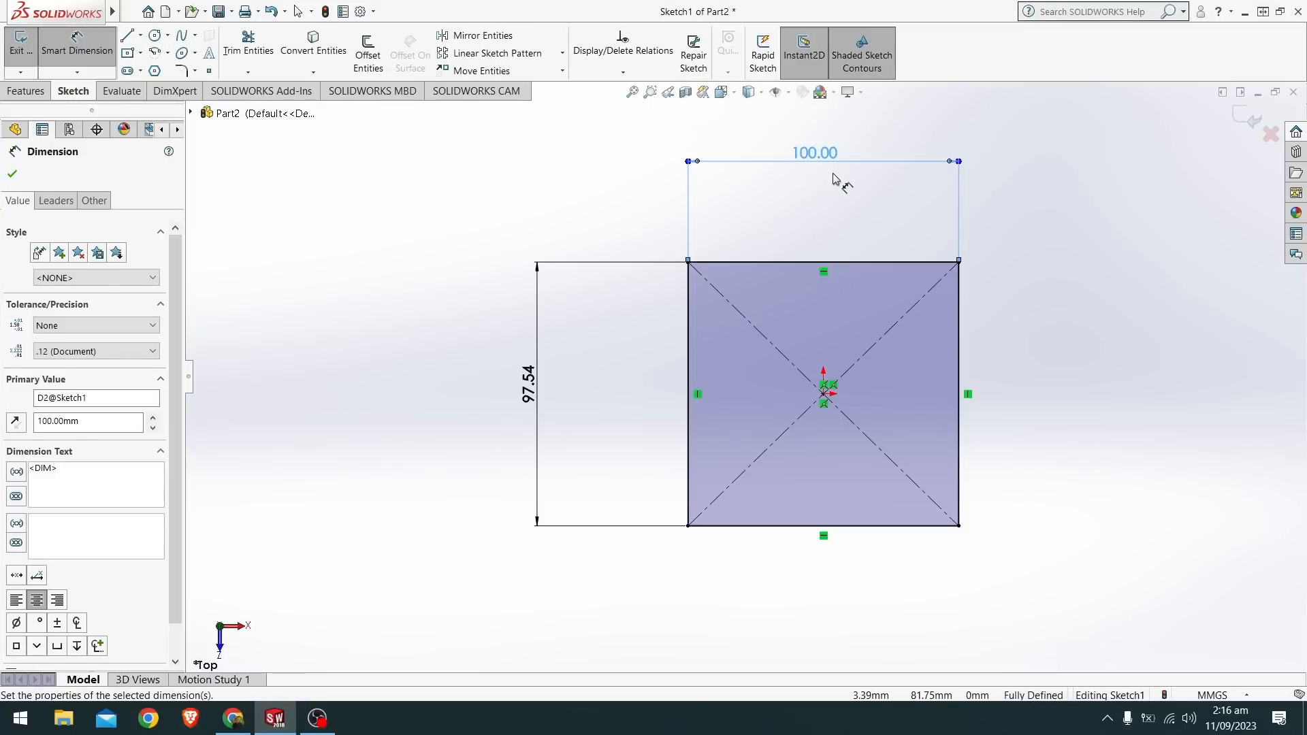
Set the rectangle's existing height dimension to 50 mm and clear the selection.
double_click(530, 386)
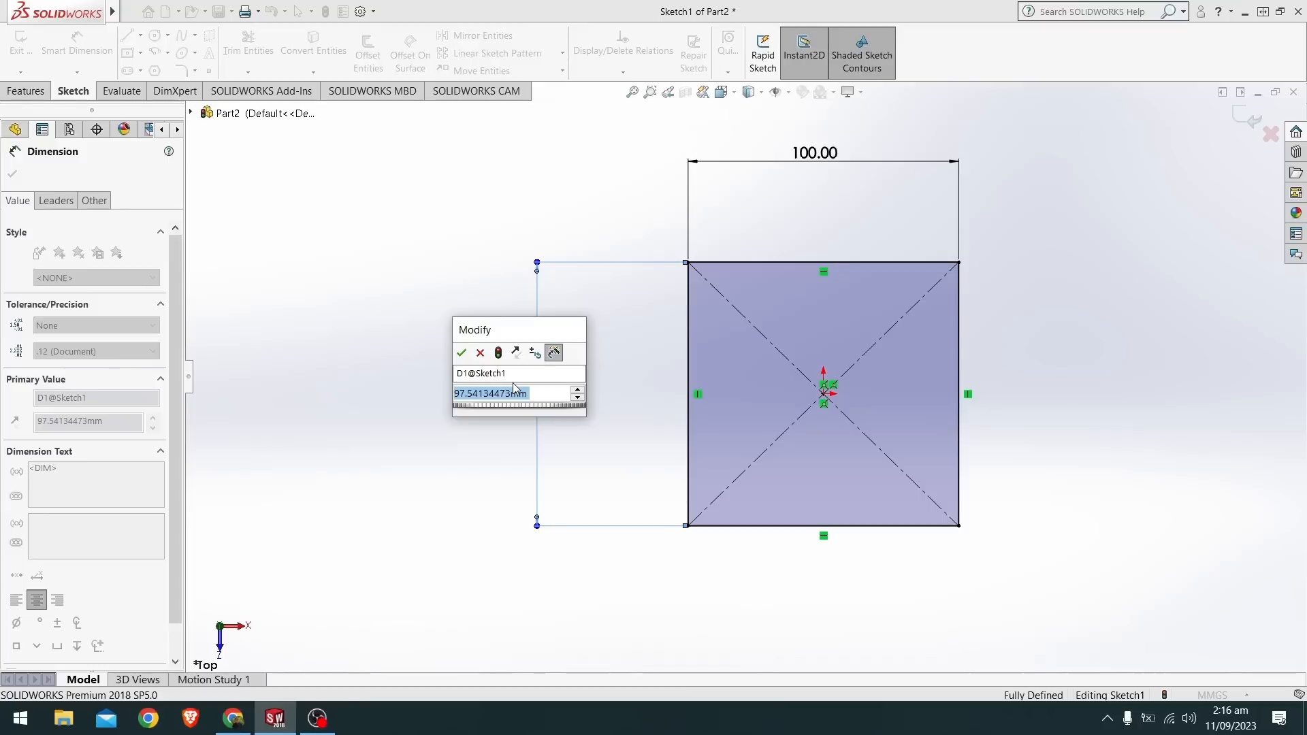
type("50")
key("Return")
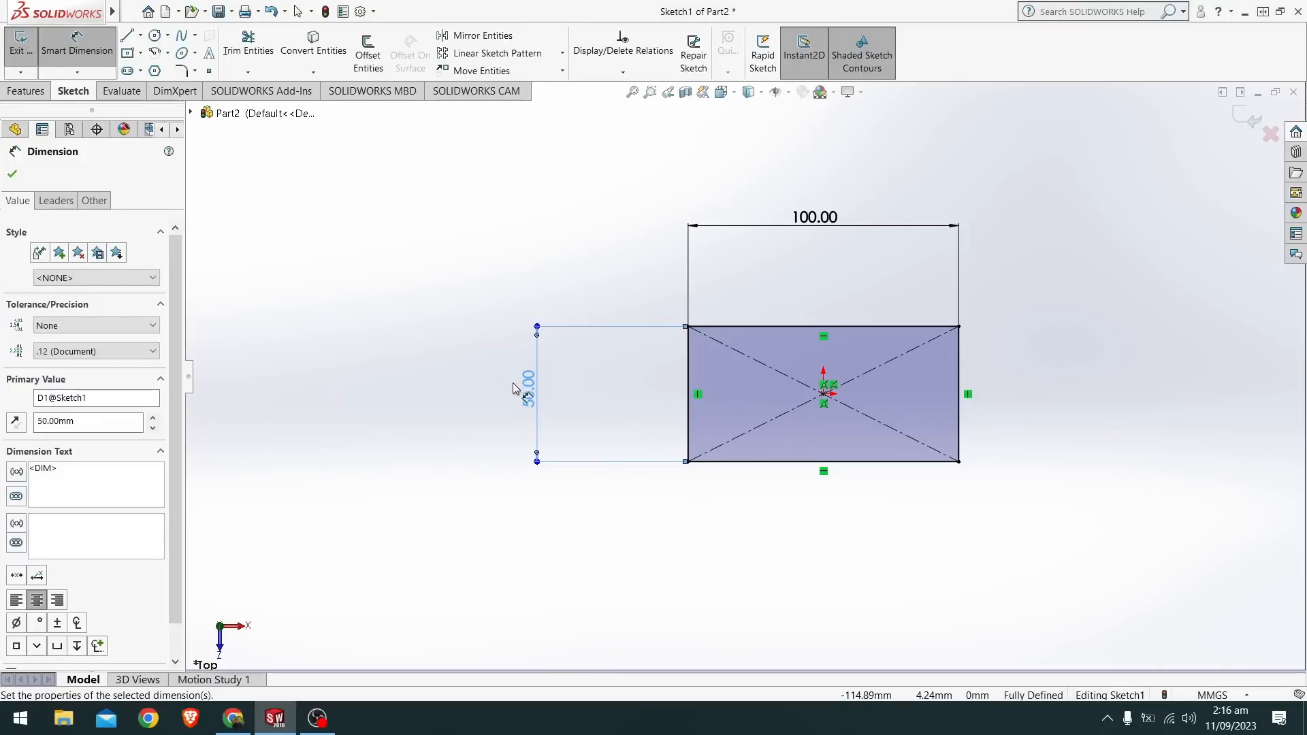
key("Escape")
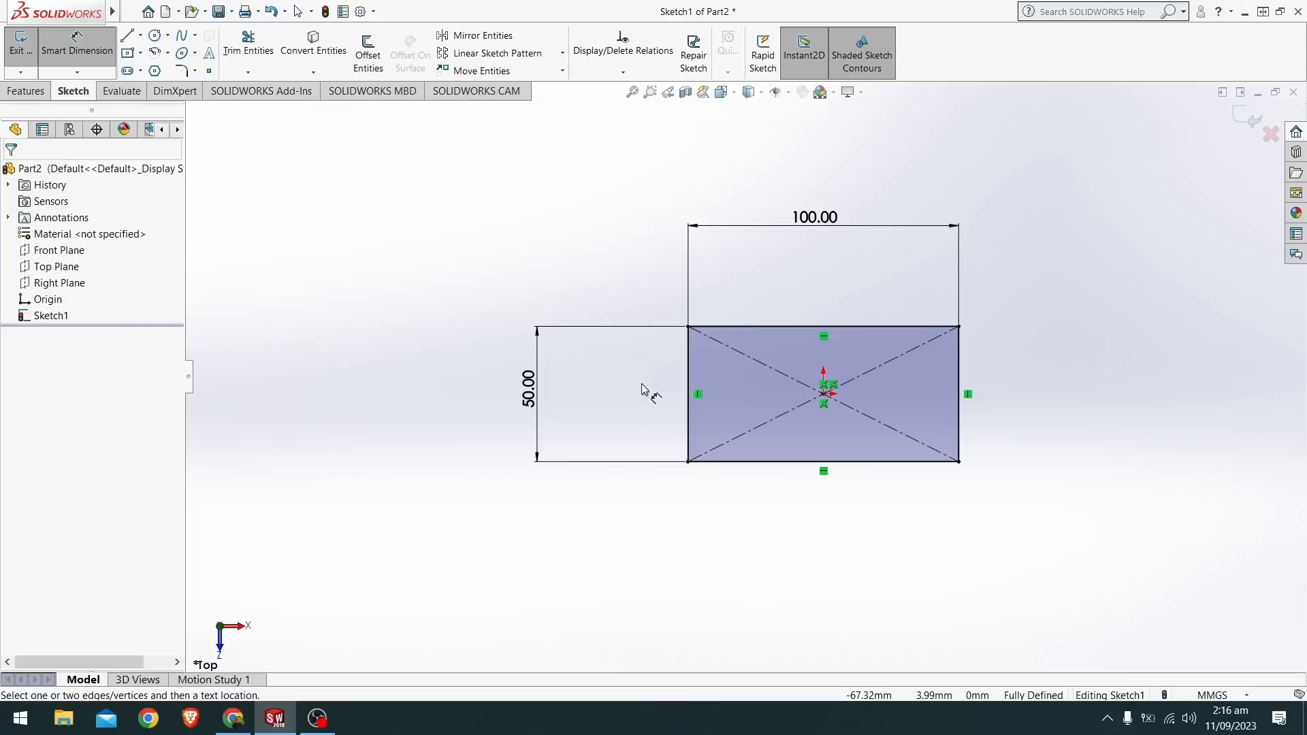
Try to dimension the length of the rectangle's diagonal construction line.
left_click(701, 339)
left_click(864, 329)
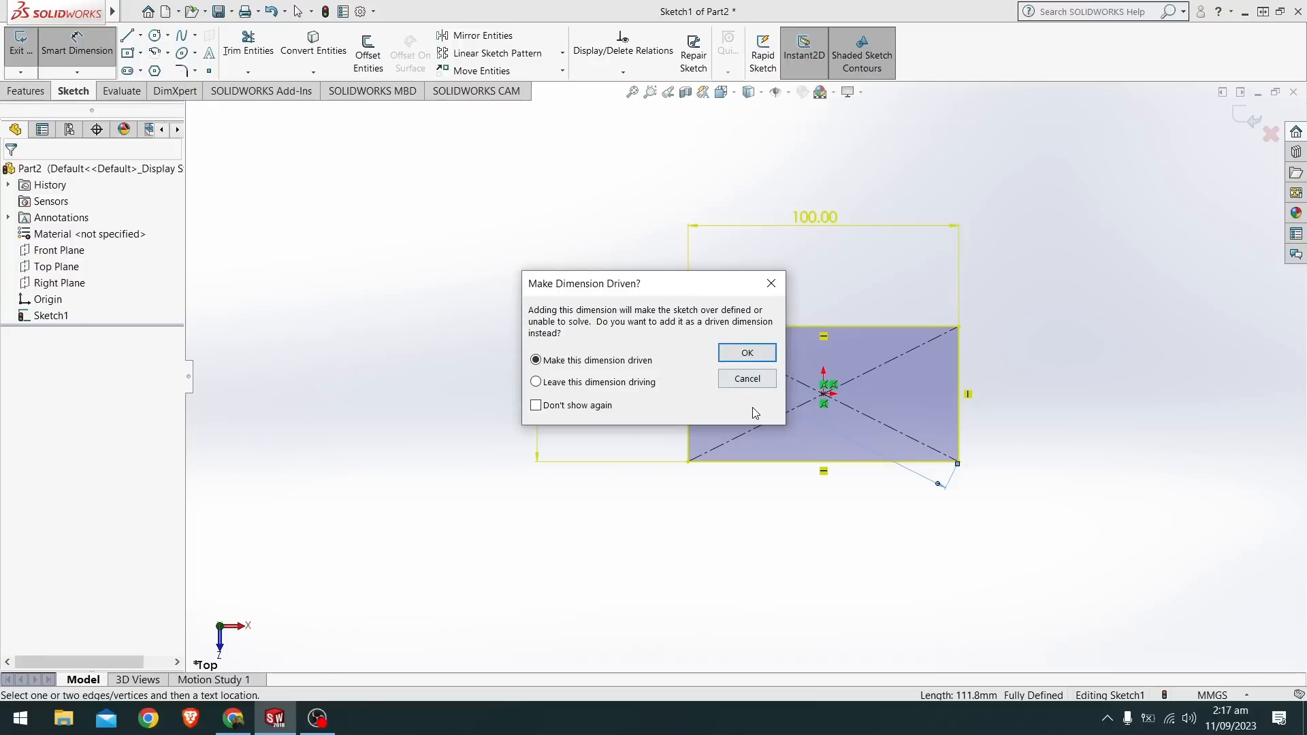
left_click(750, 383)
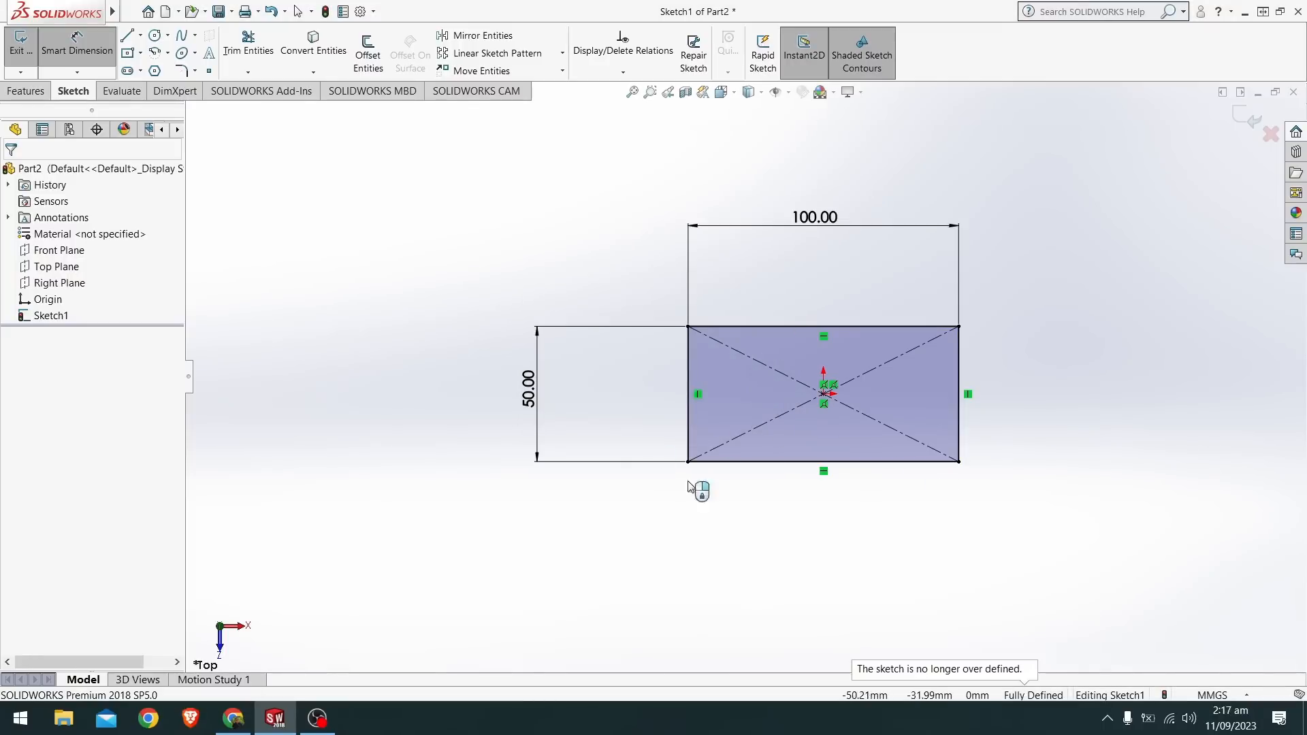